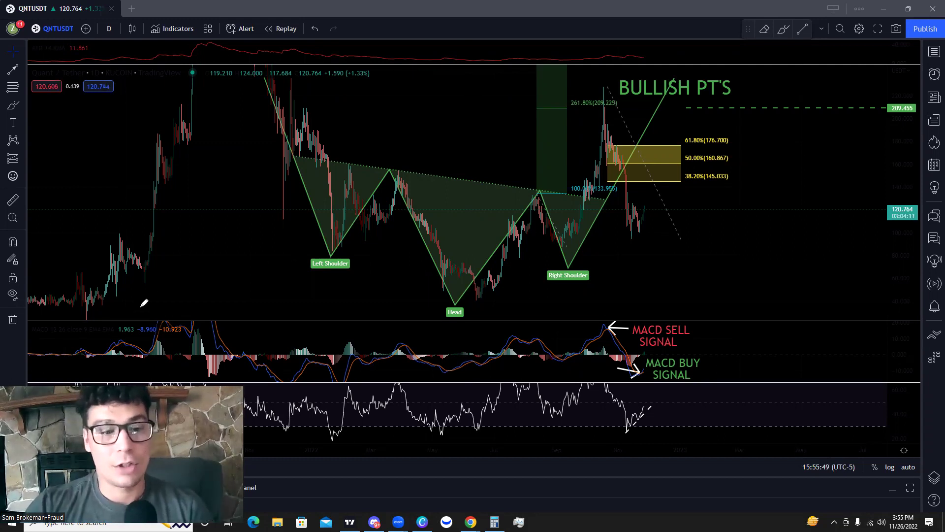
# - Draw a red freehand ellipse around the early price bars and the MACD legend at lower left
pyautogui.moveTo(166, 347)
pyautogui.mouseDown()
pyautogui.moveTo(140, 307)
pyautogui.moveTo(63, 348)
pyautogui.mouseUp()
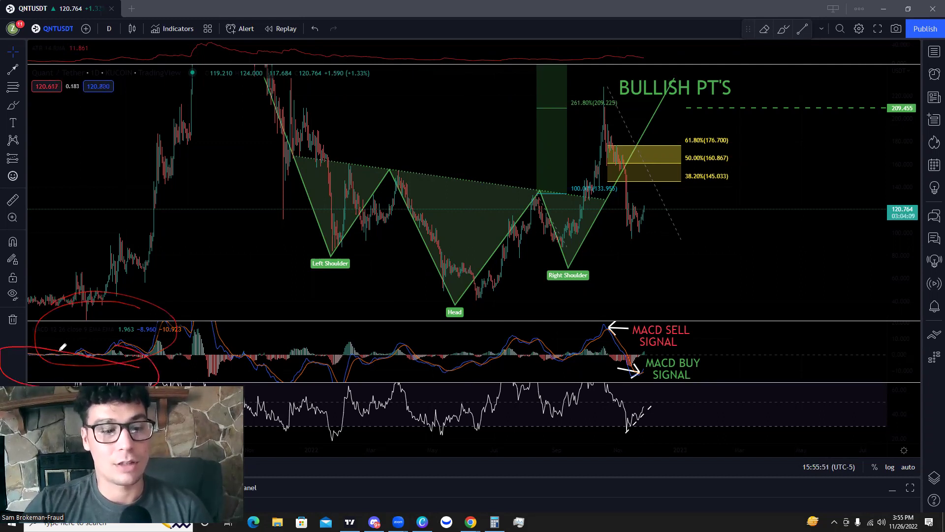
# - Delete the old circle, red-circle the Fib labels and BULLISH PT'S, and zigzag over the pattern
pyautogui.press('Delete')
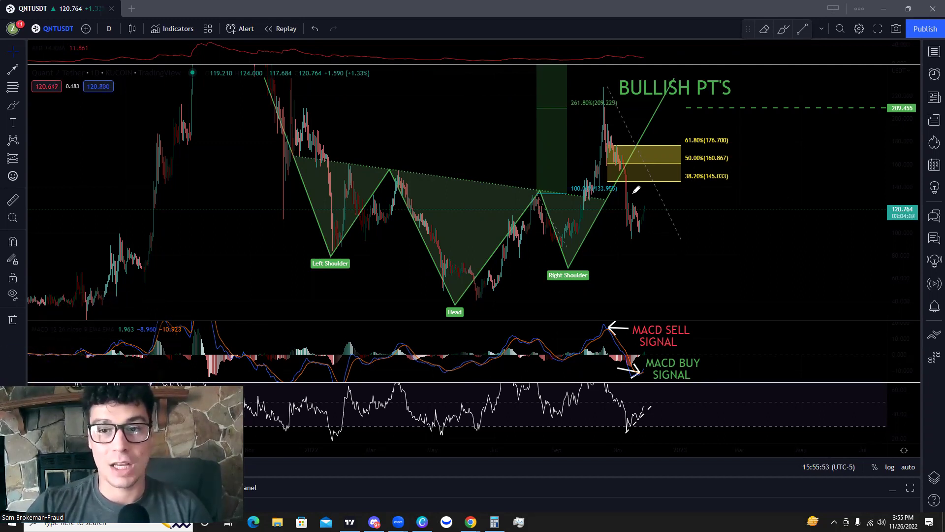
pyautogui.moveTo(749, 138)
pyautogui.mouseDown()
pyautogui.moveTo(662, 159)
pyautogui.moveTo(741, 147)
pyautogui.moveTo(721, 128)
pyautogui.mouseUp()
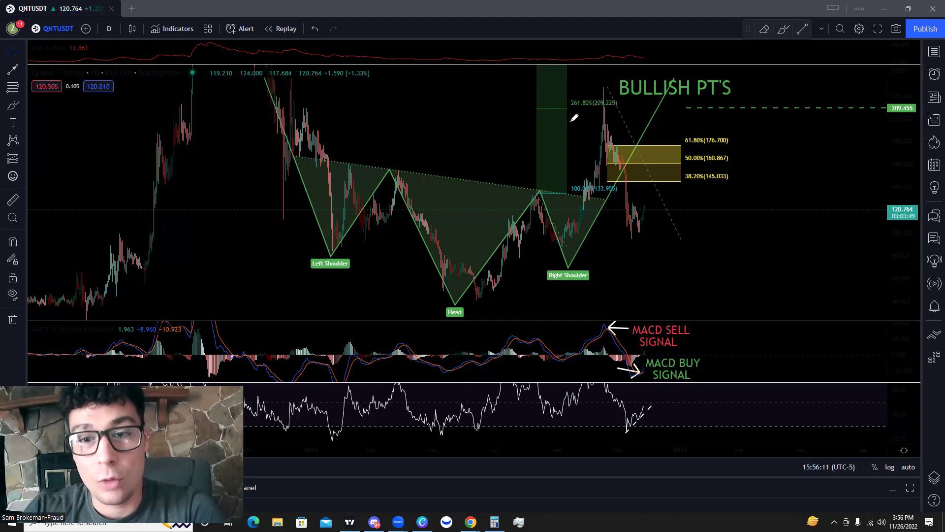
pyautogui.moveTo(748, 77)
pyautogui.mouseDown()
pyautogui.moveTo(607, 69)
pyautogui.moveTo(787, 88)
pyautogui.moveTo(746, 78)
pyautogui.mouseUp()
pyautogui.moveTo(252, 74)
pyautogui.mouseDown()
pyautogui.moveTo(553, 183)
pyautogui.moveTo(719, 15)
pyautogui.mouseUp()
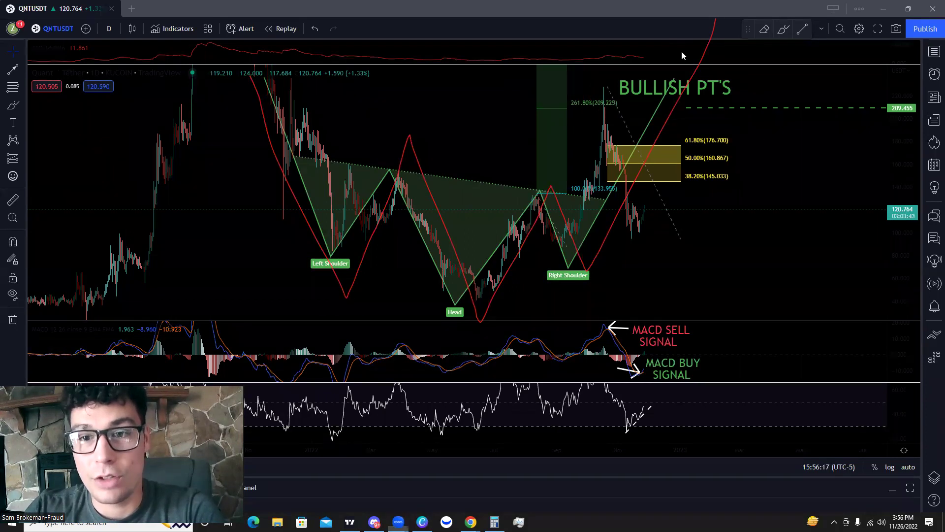
pyautogui.scroll(3, 617, 141)
# - Zoom and pan the chart onto the October peak and the yellow Fibonacci zone
pyautogui.hscroll(-5, 753, 151)
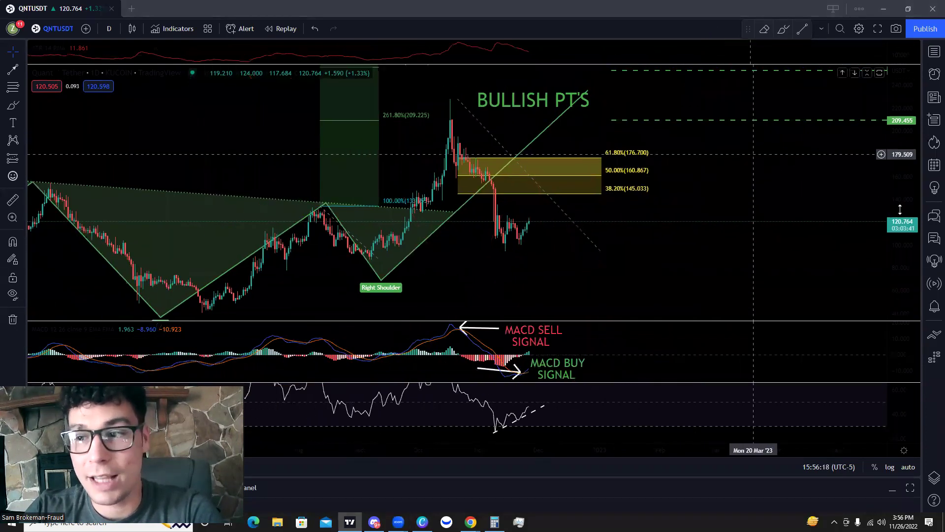
pyautogui.scroll(5, 780, 141)
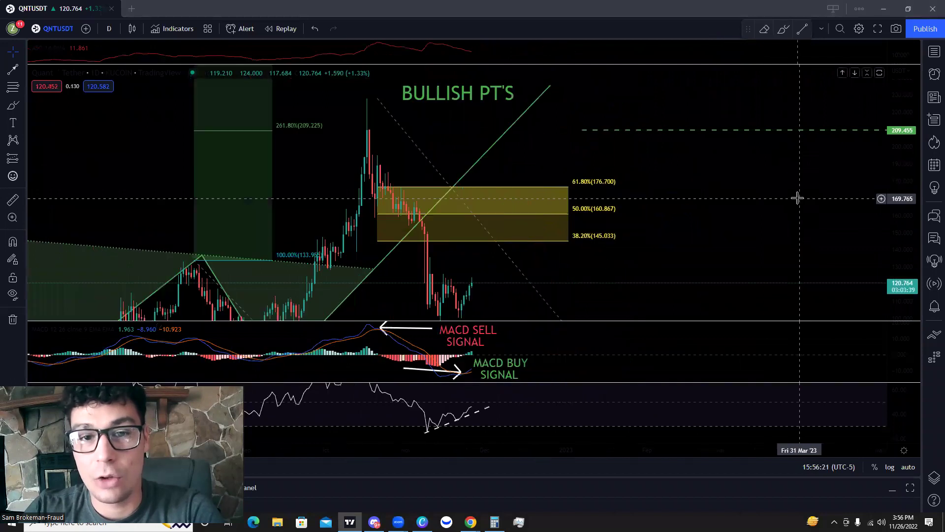
pyautogui.hscroll(-5, 760, 166)
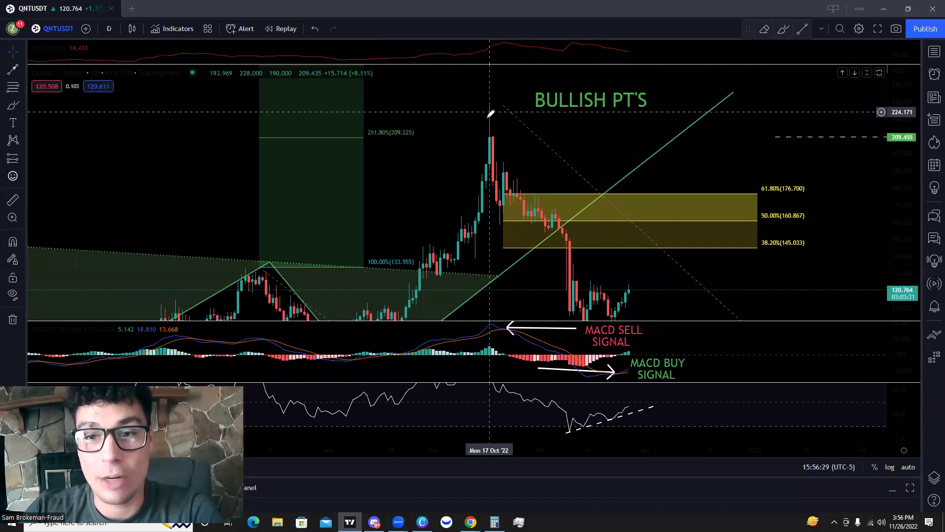
# - Sketch a red path from the October peak into the Fibonacci zone, then undo it
pyautogui.moveTo(488, 117); pyautogui.dragTo(673, 127)
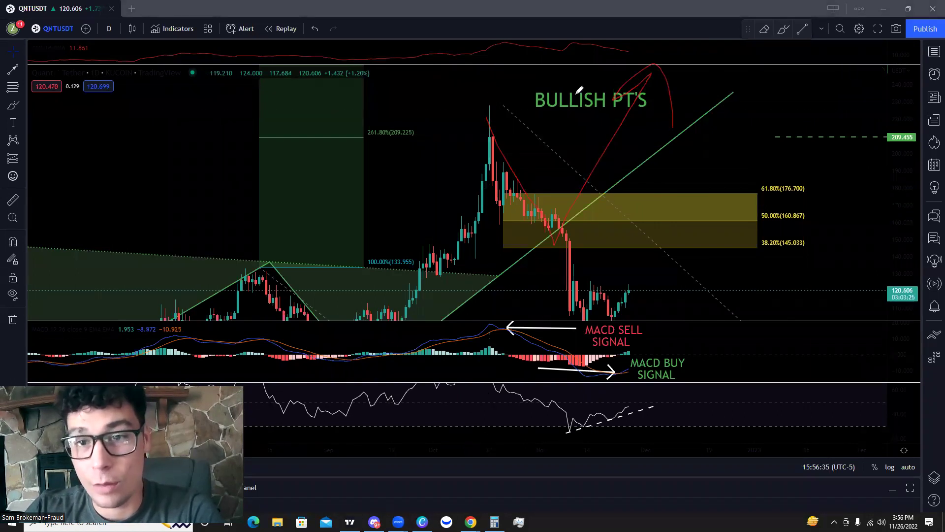
pyautogui.hotkey('ctrl', 'z')
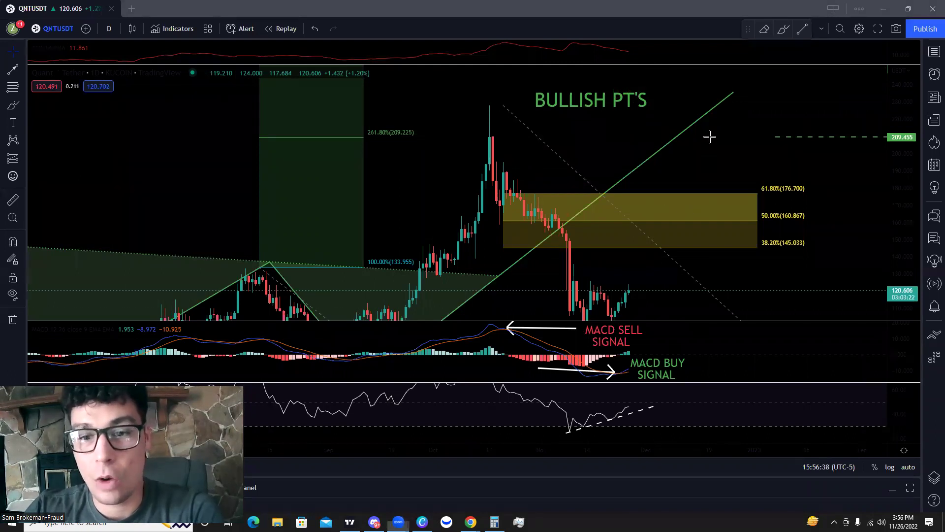
pyautogui.scroll(-2, 710, 135)
# - Zoom out to show BULLISH PT'S and sketch red loops over the October peak and Fib zone
pyautogui.scroll(-2, 726, 127)
pyautogui.moveTo(725, 127); pyautogui.dragTo(692, 143)
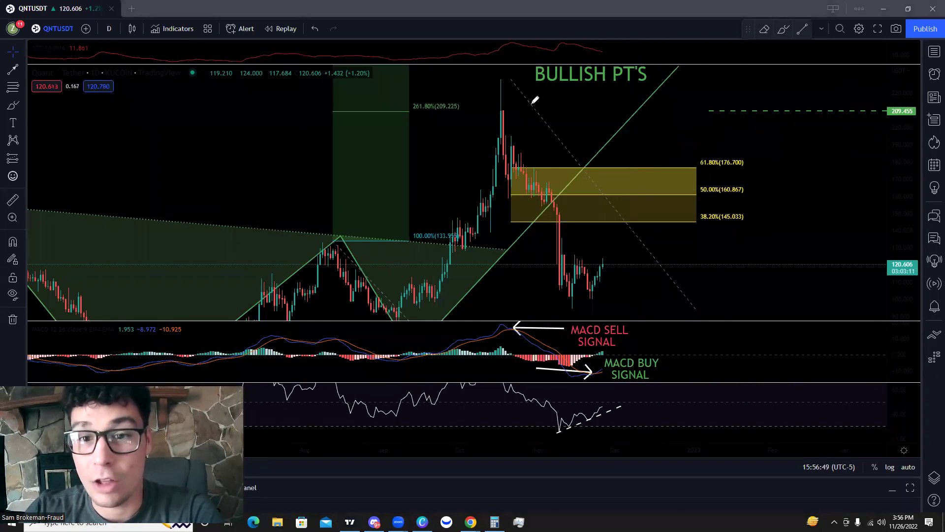
pyautogui.moveTo(401, 315)
pyautogui.mouseDown()
pyautogui.moveTo(493, 124)
pyautogui.moveTo(603, 223)
pyautogui.moveTo(612, 311)
pyautogui.mouseUp()
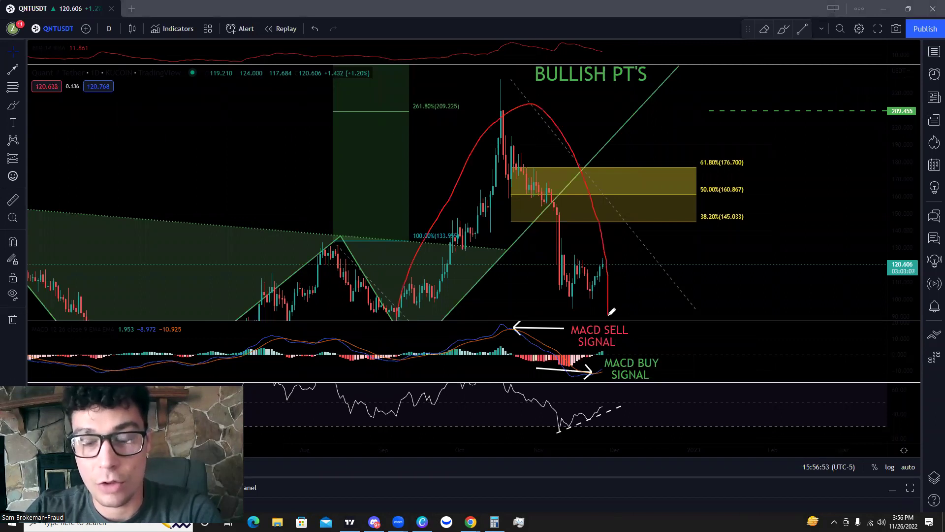
pyautogui.moveTo(747, 148); pyautogui.dragTo(726, 242)
pyautogui.moveTo(778, 228); pyautogui.dragTo(694, 129)
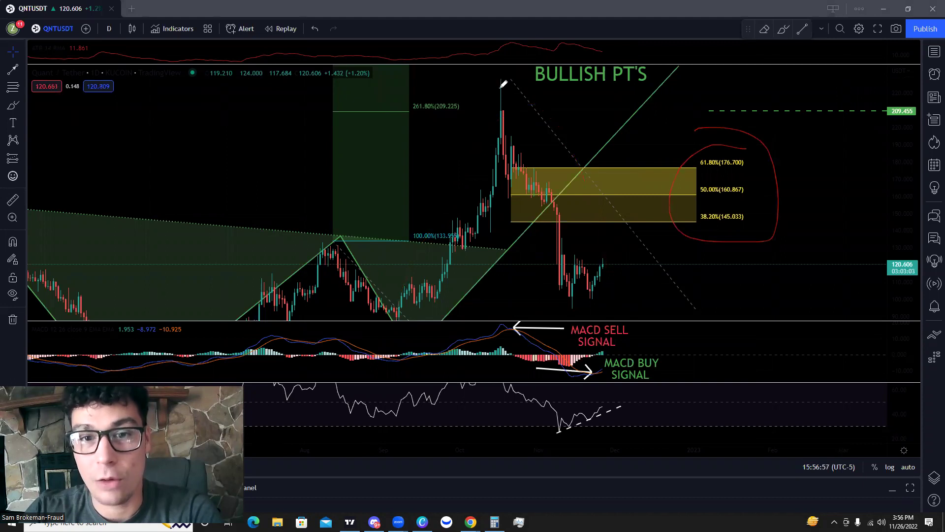
# - Red-circle the October peak and November low, sketch the decline and bounce, and circle 38.20% (145.033)
pyautogui.moveTo(491, 84); pyautogui.dragTo(494, 79)
pyautogui.moveTo(593, 301); pyautogui.dragTo(589, 298)
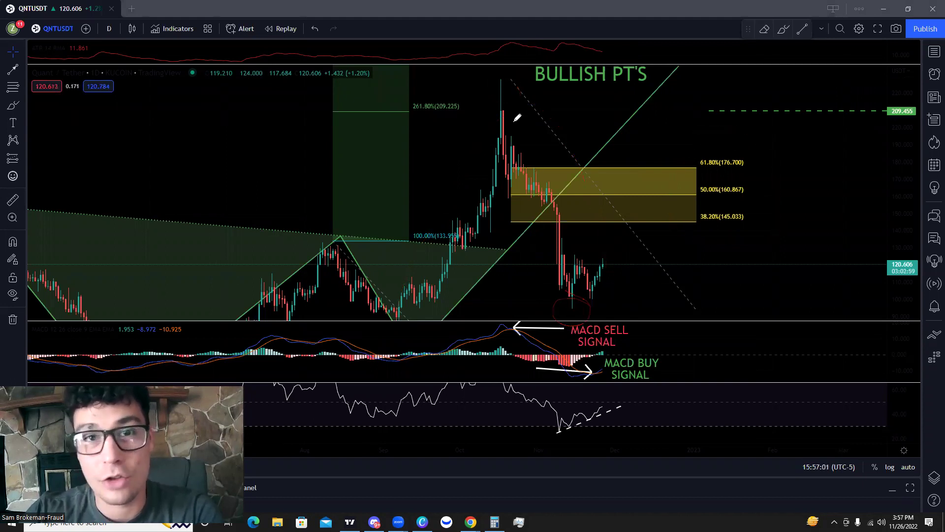
pyautogui.moveTo(501, 78)
pyautogui.mouseDown()
pyautogui.moveTo(561, 216)
pyautogui.moveTo(580, 294)
pyautogui.moveTo(639, 206)
pyautogui.moveTo(740, 363)
pyautogui.moveTo(715, 354)
pyautogui.moveTo(759, 322)
pyautogui.mouseUp()
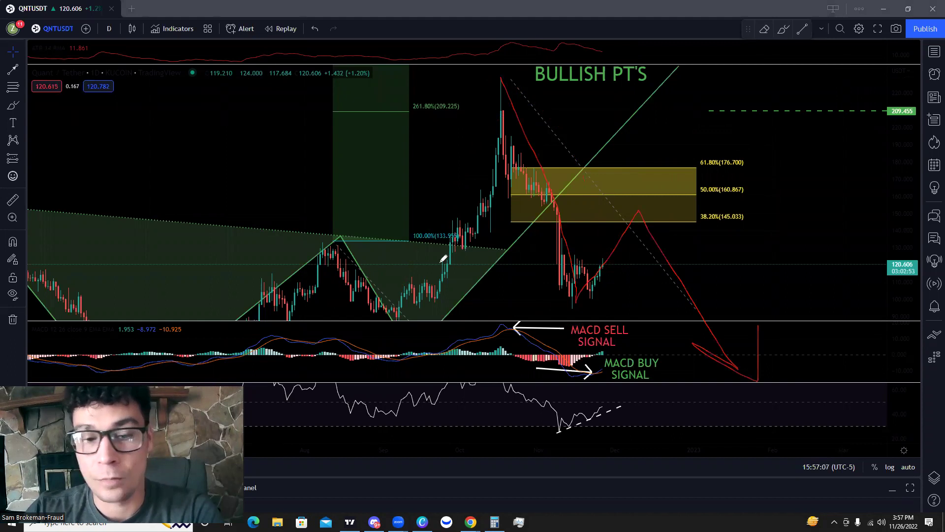
pyautogui.moveTo(248, 317)
pyautogui.mouseDown()
pyautogui.moveTo(326, 209)
pyautogui.moveTo(390, 310)
pyautogui.moveTo(481, 90)
pyautogui.moveTo(513, 138)
pyautogui.mouseUp()
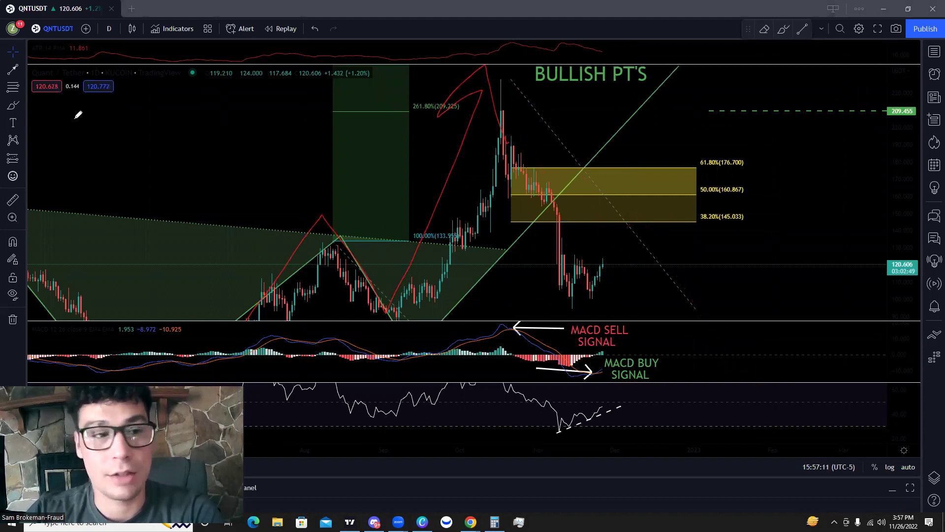
pyautogui.moveTo(57, 70); pyautogui.dragTo(22, 82)
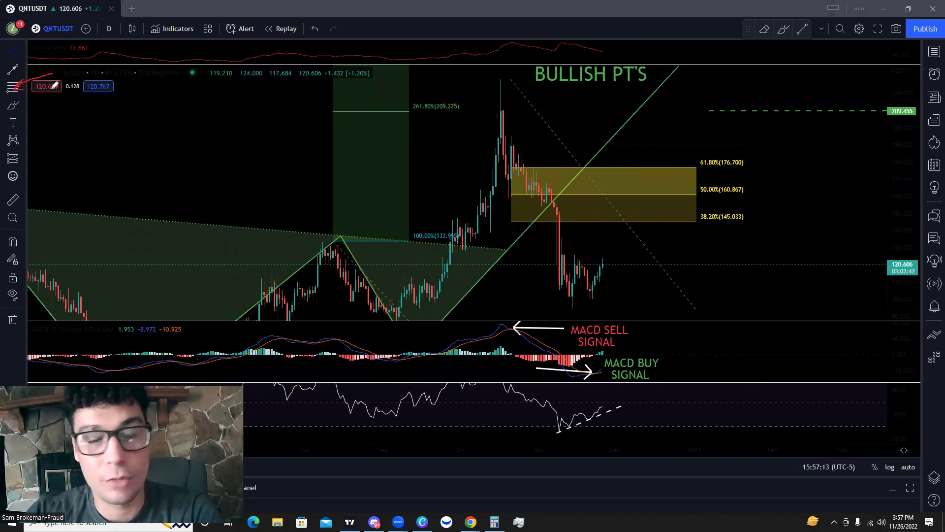
pyautogui.moveTo(696, 154)
pyautogui.mouseDown()
pyautogui.moveTo(749, 160)
pyautogui.moveTo(719, 162)
pyautogui.moveTo(688, 190)
pyautogui.moveTo(751, 207)
pyautogui.moveTo(687, 219)
pyautogui.moveTo(702, 210)
pyautogui.mouseUp()
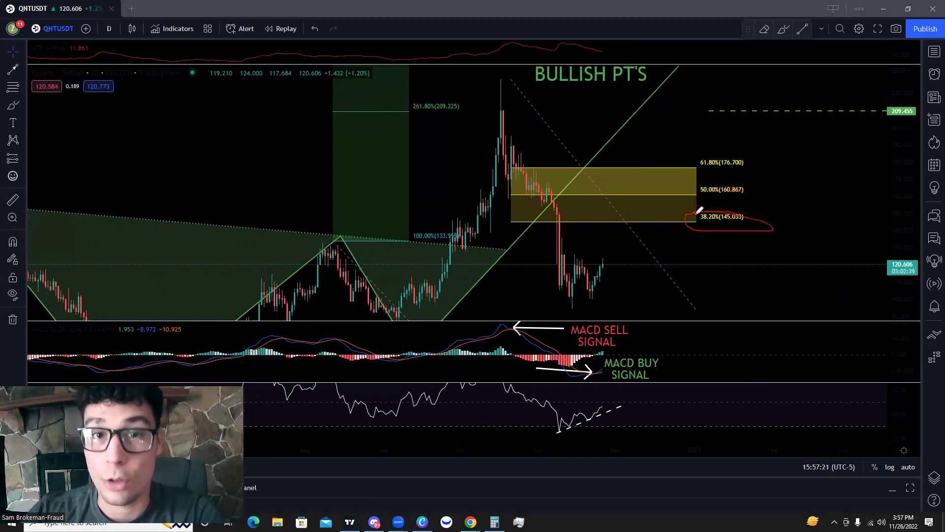
# - Sketch red projections from the October peak into the Fib zone, then enlarge the MACD pane
pyautogui.moveTo(503, 79)
pyautogui.mouseDown()
pyautogui.moveTo(582, 268)
pyautogui.moveTo(636, 218)
pyautogui.moveTo(645, 188)
pyautogui.mouseUp()
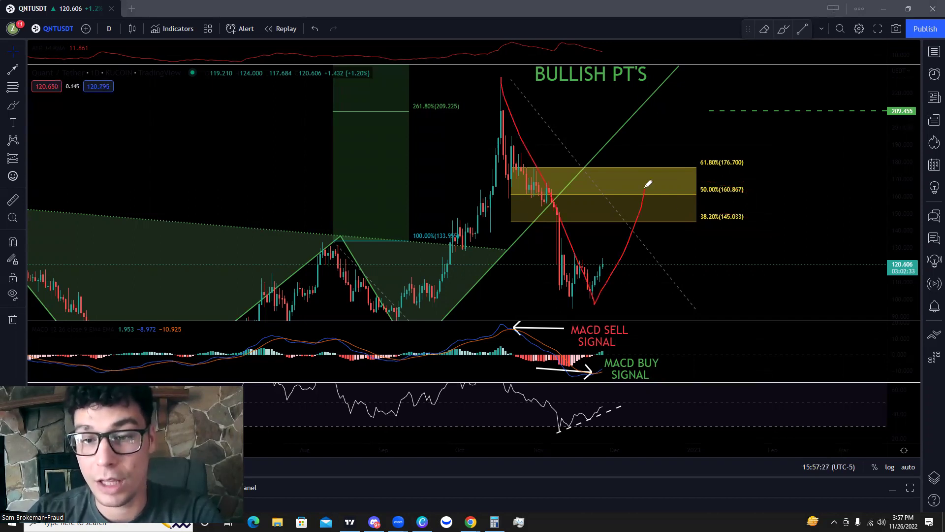
pyautogui.moveTo(707, 290)
pyautogui.mouseDown()
pyautogui.moveTo(678, 308)
pyautogui.moveTo(743, 298)
pyautogui.mouseUp()
pyautogui.moveTo(488, 122)
pyautogui.mouseDown()
pyautogui.moveTo(580, 279)
pyautogui.moveTo(618, 202)
pyautogui.moveTo(664, 218)
pyautogui.moveTo(719, 110)
pyautogui.moveTo(741, 132)
pyautogui.moveTo(736, 139)
pyautogui.mouseUp()
pyautogui.moveTo(476, 114); pyautogui.dragTo(532, 93)
pyautogui.moveTo(711, 72); pyautogui.dragTo(766, 57)
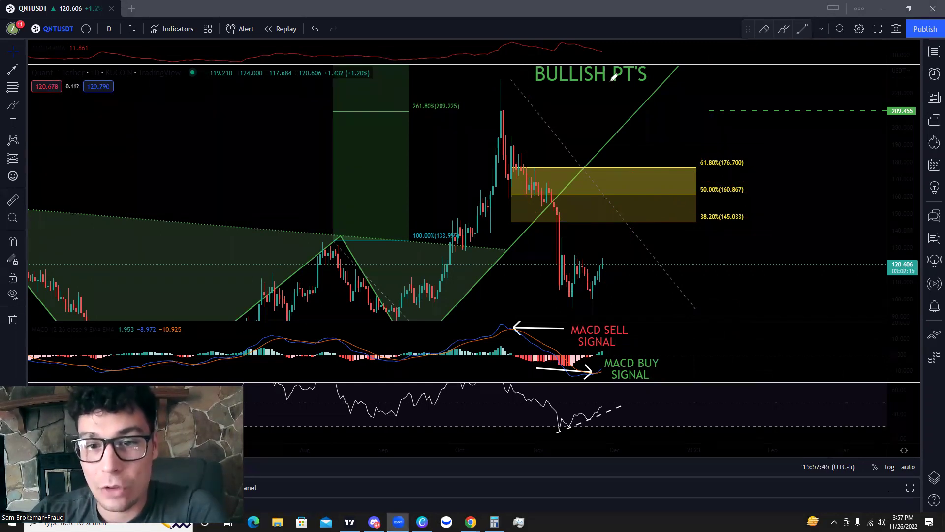
pyautogui.moveTo(662, 320); pyautogui.dragTo(660, 290)
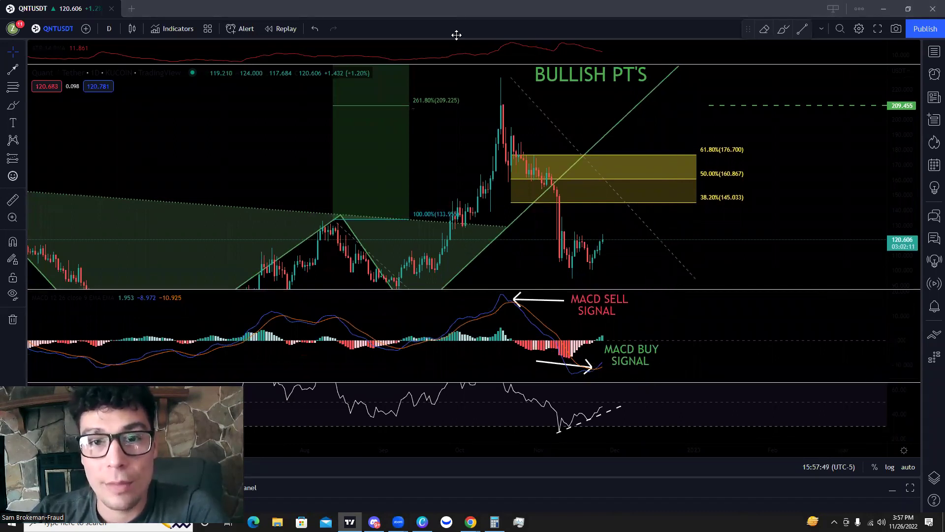
# - Link the peak to the MACD sell crossover in red, then measure and dismiss the −50.43% drop
pyautogui.moveTo(528, 84)
pyautogui.mouseDown()
pyautogui.moveTo(440, 123)
pyautogui.moveTo(571, 106)
pyautogui.mouseUp()
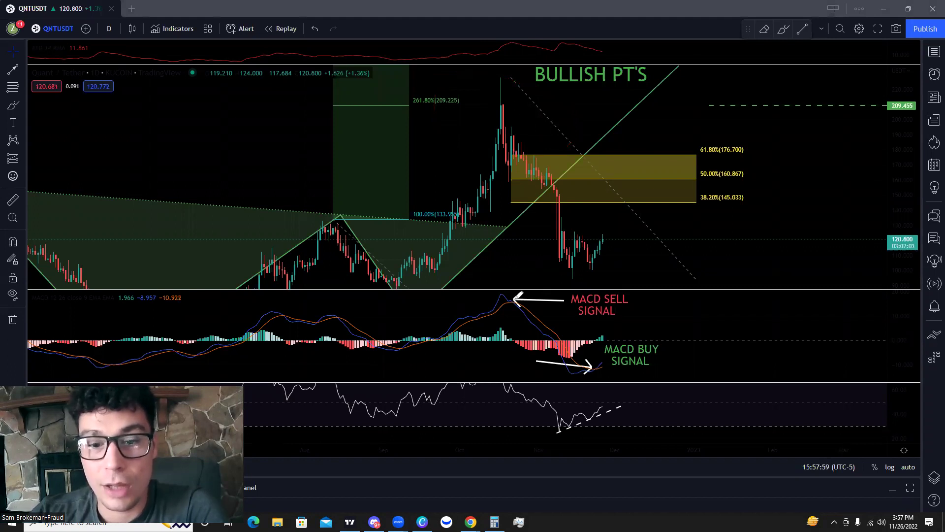
pyautogui.moveTo(521, 290)
pyautogui.mouseDown()
pyautogui.moveTo(508, 306)
pyautogui.moveTo(519, 288)
pyautogui.moveTo(518, 138)
pyautogui.mouseUp()
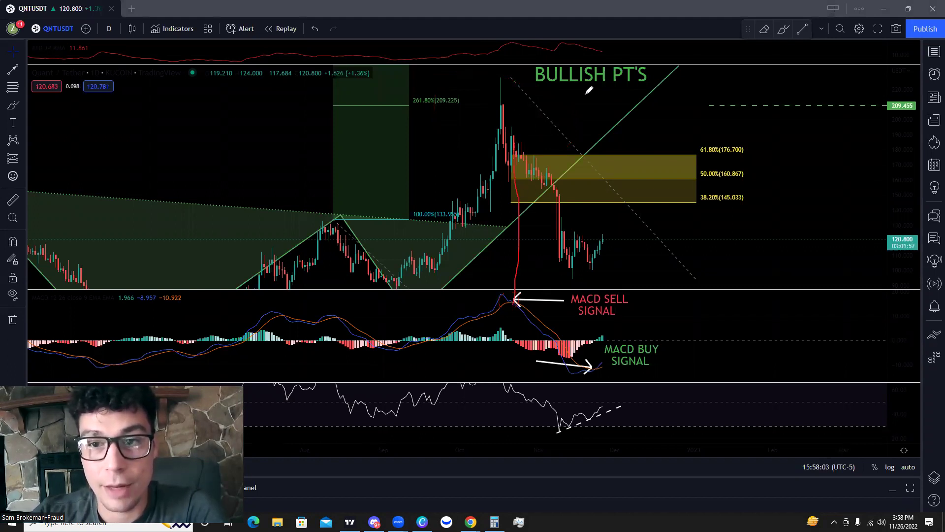
pyautogui.click(12, 199)
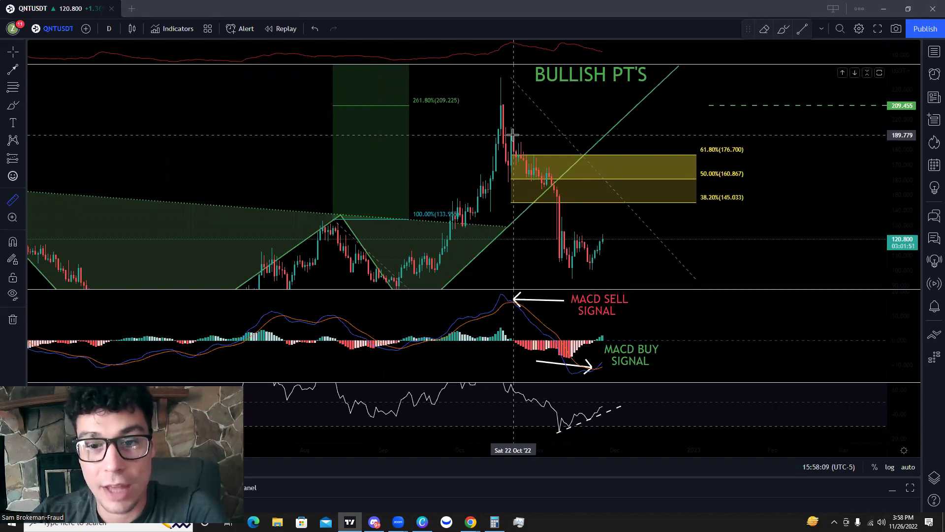
pyautogui.click(512, 134)
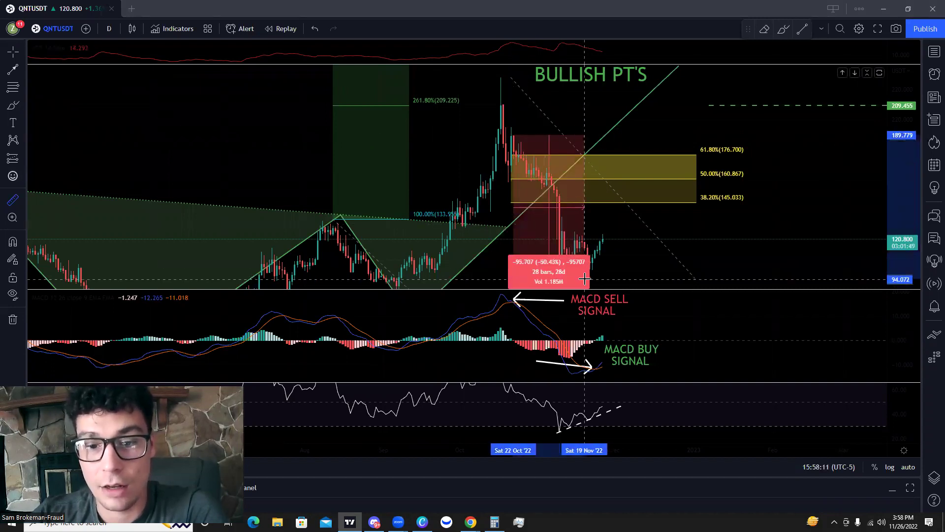
pyautogui.click(651, 258)
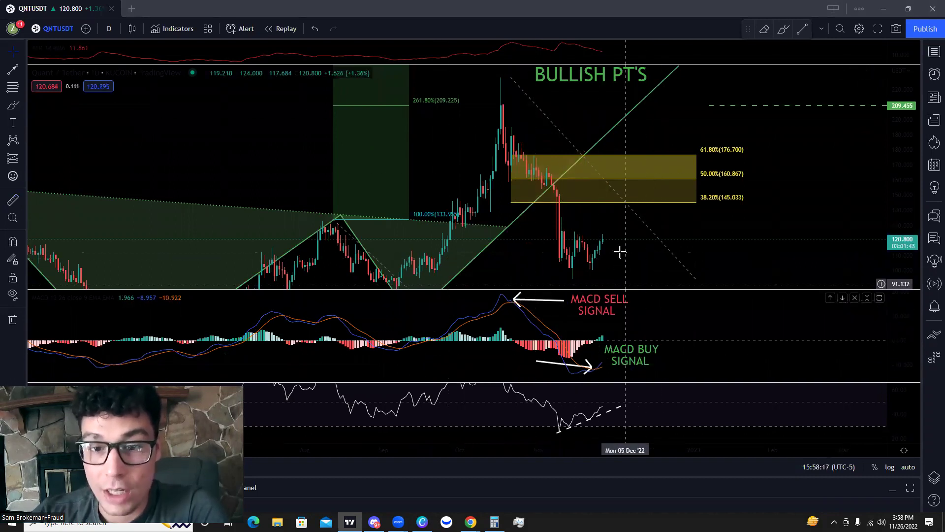
pyautogui.moveTo(626, 245); pyautogui.dragTo(625, 238)
# - Shrink the MACD pane to give RSI more room, then red-circle the 38.20% Fibonacci level
pyautogui.moveTo(643, 382); pyautogui.dragTo(642, 370)
pyautogui.scroll(5, 640, 254)
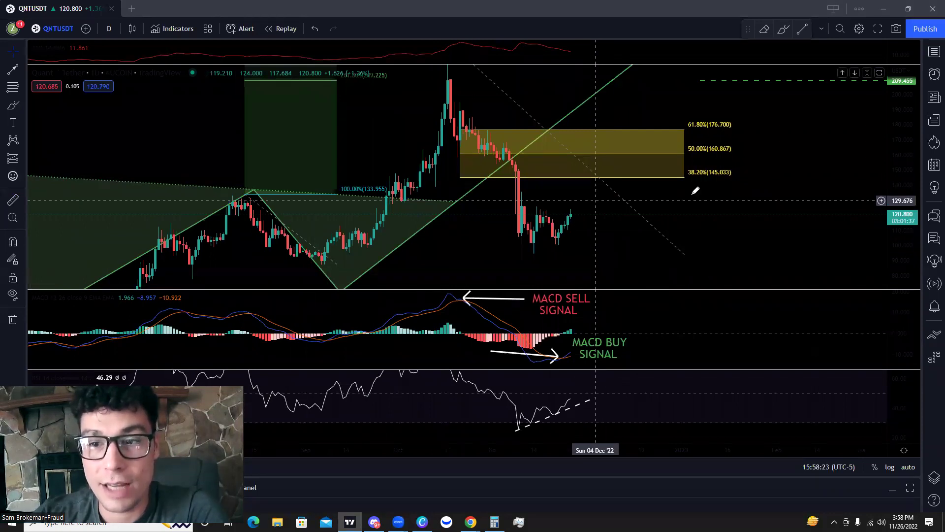
pyautogui.moveTo(694, 190); pyautogui.dragTo(708, 159)
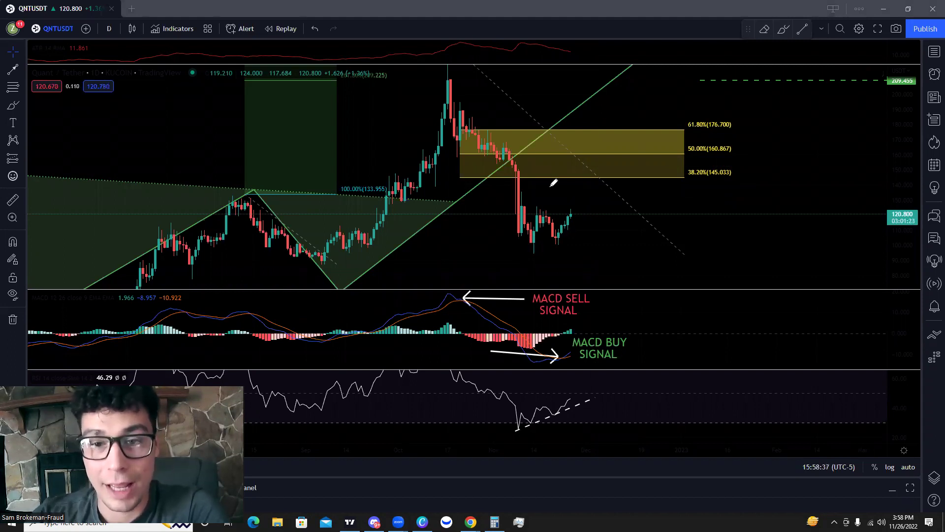
# - Sketch red rises toward 61.8% and 209 through the Fib zone, undoing each until all are cleared
pyautogui.moveTo(560, 230)
pyautogui.mouseDown()
pyautogui.moveTo(611, 124)
pyautogui.moveTo(636, 181)
pyautogui.moveTo(666, 113)
pyautogui.moveTo(693, 98)
pyautogui.mouseUp()
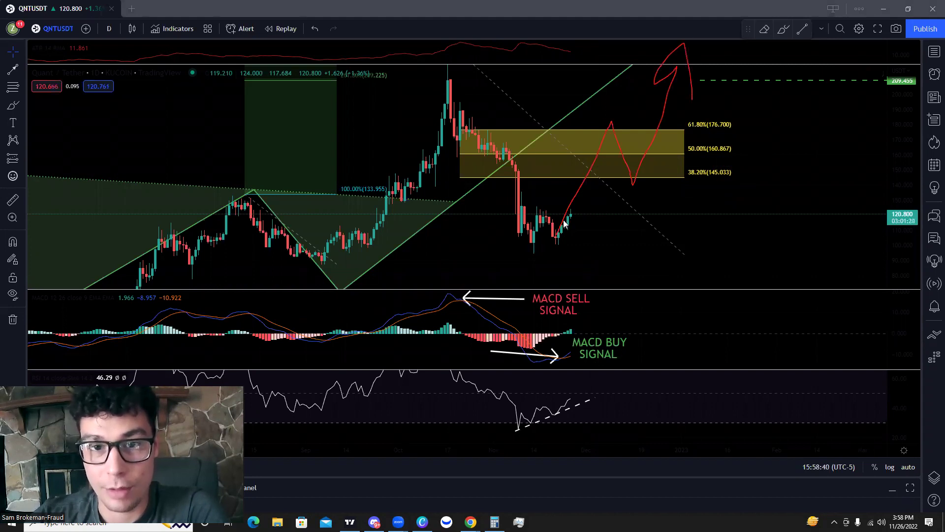
pyautogui.hotkey('ctrl', 'z')
pyautogui.moveTo(450, 80)
pyautogui.mouseDown()
pyautogui.moveTo(615, 150)
pyautogui.moveTo(677, 289)
pyautogui.moveTo(761, 254)
pyautogui.mouseUp()
pyautogui.hotkey('ctrl', 'z')
pyautogui.hotkey('ctrl', 'z')
pyautogui.hotkey('ctrl', 'z')
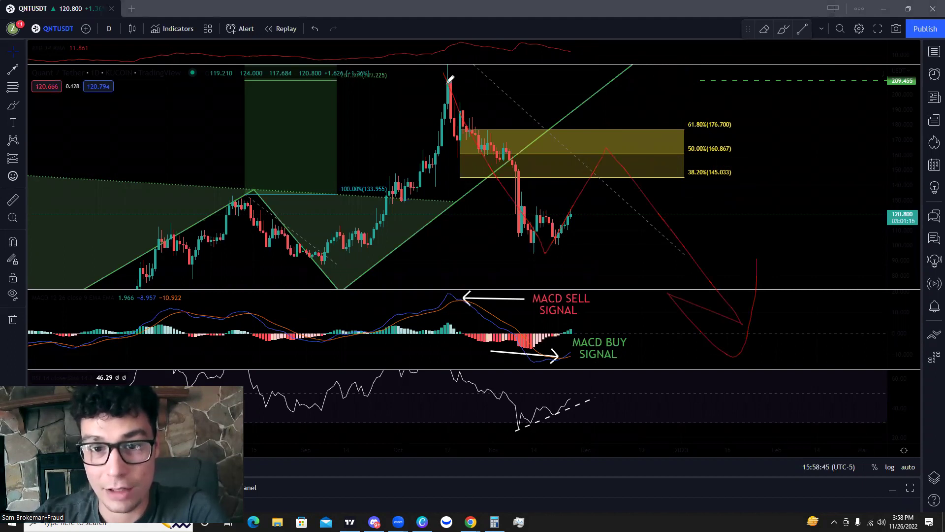
pyautogui.moveTo(734, 63); pyautogui.dragTo(754, 108)
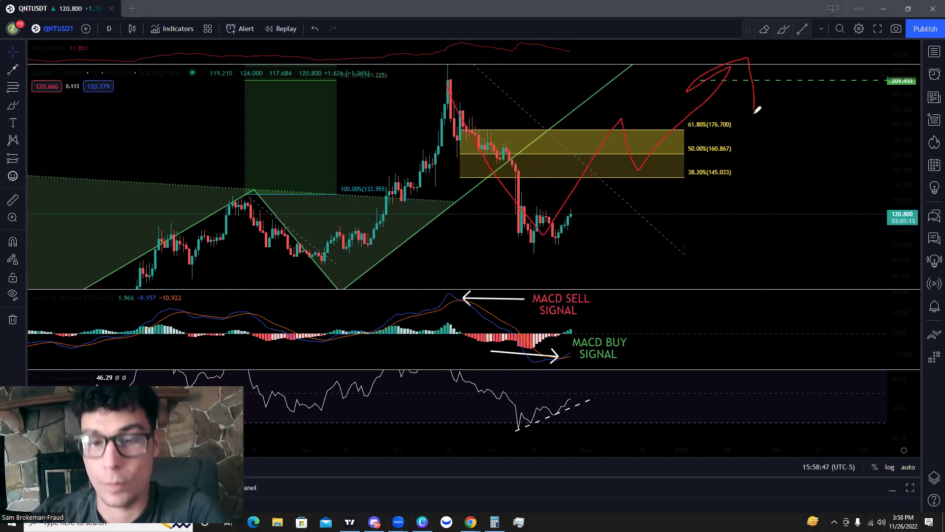
pyautogui.hotkey('ctrl', 'z')
pyautogui.hotkey('ctrl', 'z')
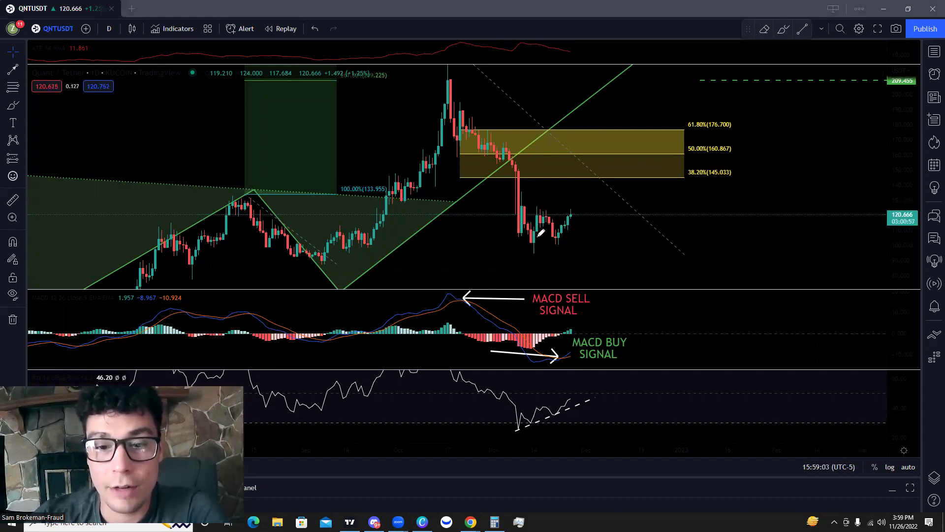
pyautogui.moveTo(544, 232); pyautogui.dragTo(556, 227)
pyautogui.moveTo(487, 178)
pyautogui.mouseDown()
pyautogui.moveTo(520, 234)
pyautogui.moveTo(550, 200)
pyautogui.moveTo(599, 171)
pyautogui.mouseUp()
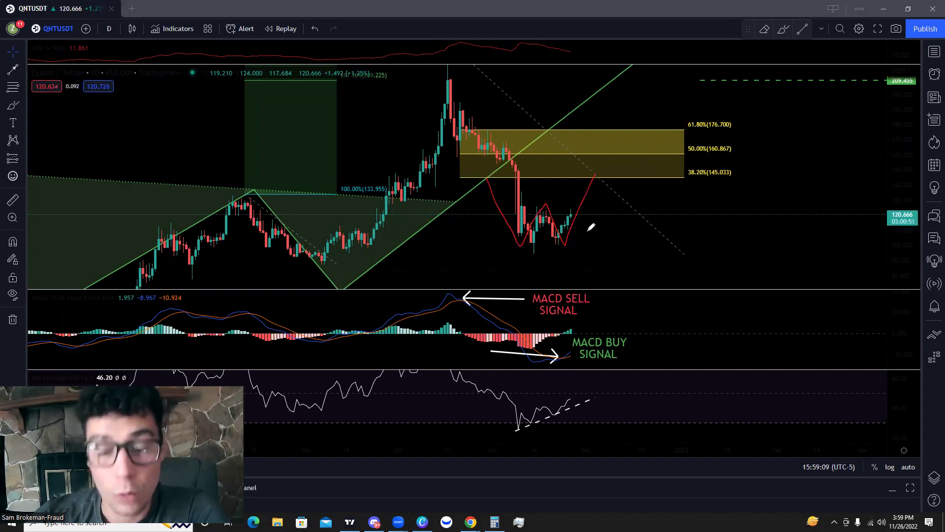
pyautogui.moveTo(578, 350)
pyautogui.mouseDown()
pyautogui.moveTo(562, 340)
pyautogui.moveTo(576, 351)
pyautogui.moveTo(576, 342)
pyautogui.mouseUp()
pyautogui.moveTo(447, 295)
pyautogui.mouseDown()
pyautogui.moveTo(547, 362)
pyautogui.moveTo(561, 357)
pyautogui.mouseUp()
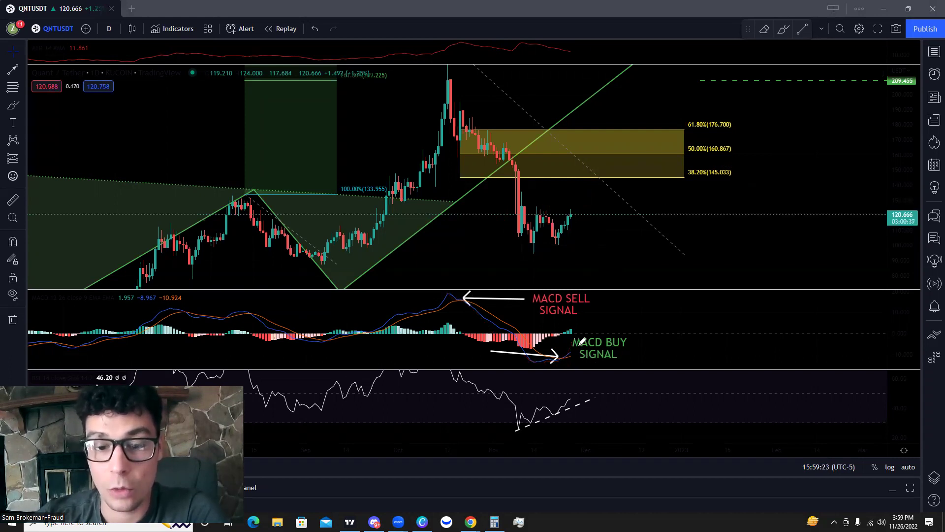
pyautogui.moveTo(562, 357); pyautogui.dragTo(656, 315)
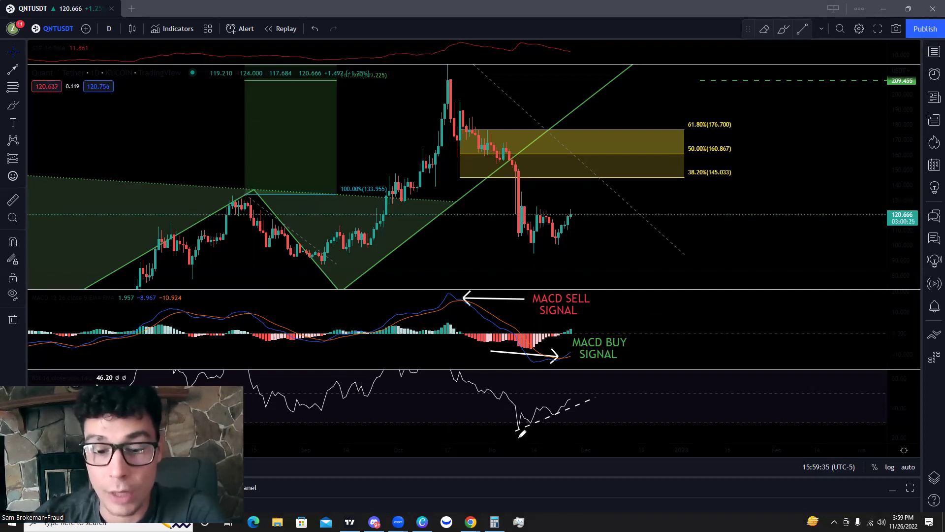
pyautogui.moveTo(516, 429); pyautogui.dragTo(559, 407)
pyautogui.moveTo(523, 225)
pyautogui.mouseDown()
pyautogui.moveTo(577, 248)
pyautogui.moveTo(566, 235)
pyautogui.moveTo(562, 247)
pyautogui.mouseUp()
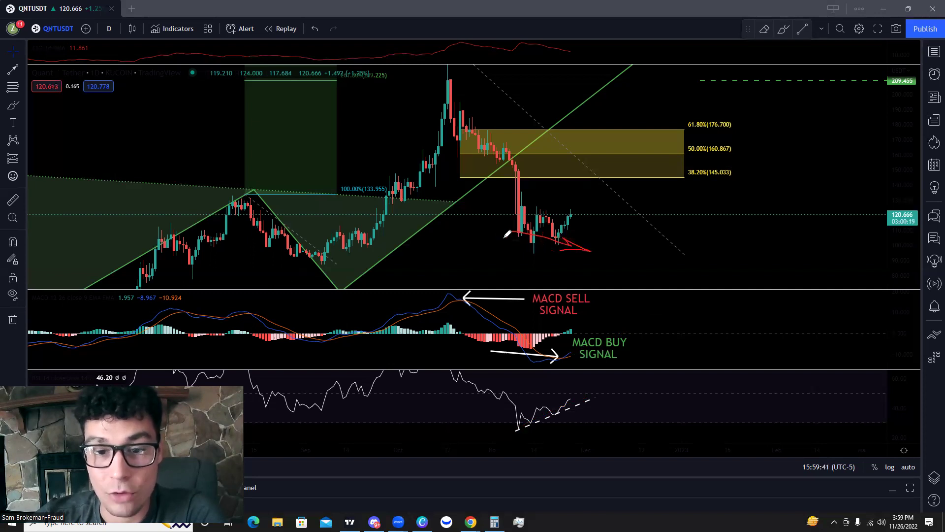
pyautogui.moveTo(520, 416)
pyautogui.mouseDown()
pyautogui.moveTo(512, 429)
pyautogui.moveTo(517, 419)
pyautogui.moveTo(523, 430)
pyautogui.moveTo(577, 405)
pyautogui.moveTo(569, 418)
pyautogui.mouseUp()
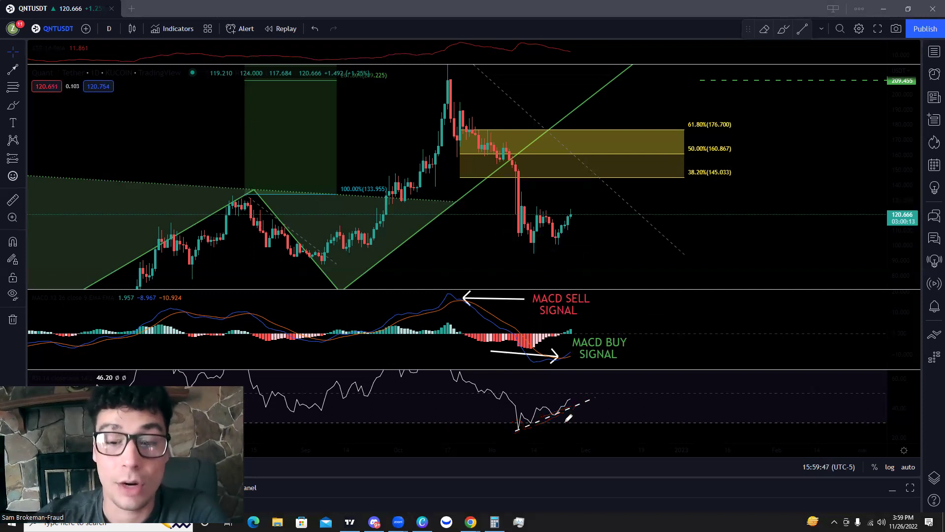
pyautogui.moveTo(507, 431)
pyautogui.mouseDown()
pyautogui.moveTo(581, 401)
pyautogui.moveTo(576, 422)
pyautogui.mouseUp()
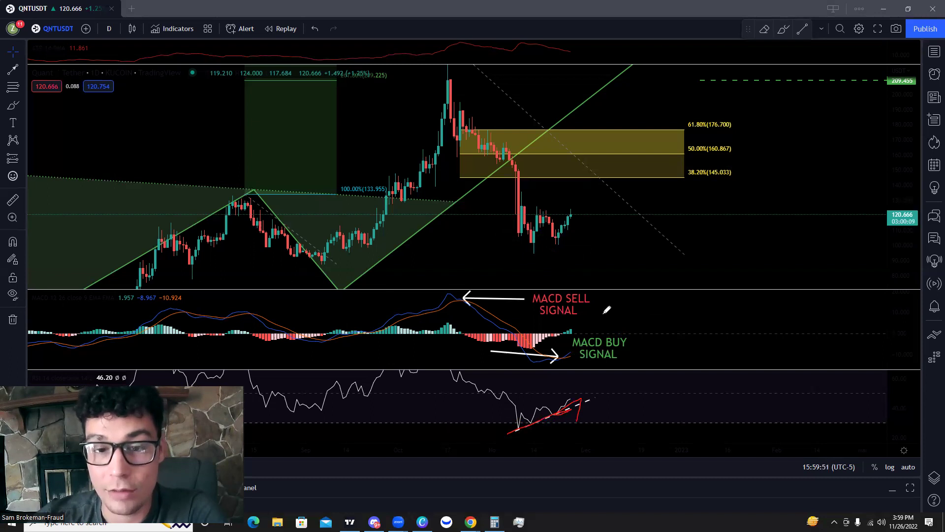
pyautogui.moveTo(514, 230)
pyautogui.mouseDown()
pyautogui.moveTo(569, 238)
pyautogui.moveTo(562, 245)
pyautogui.mouseUp()
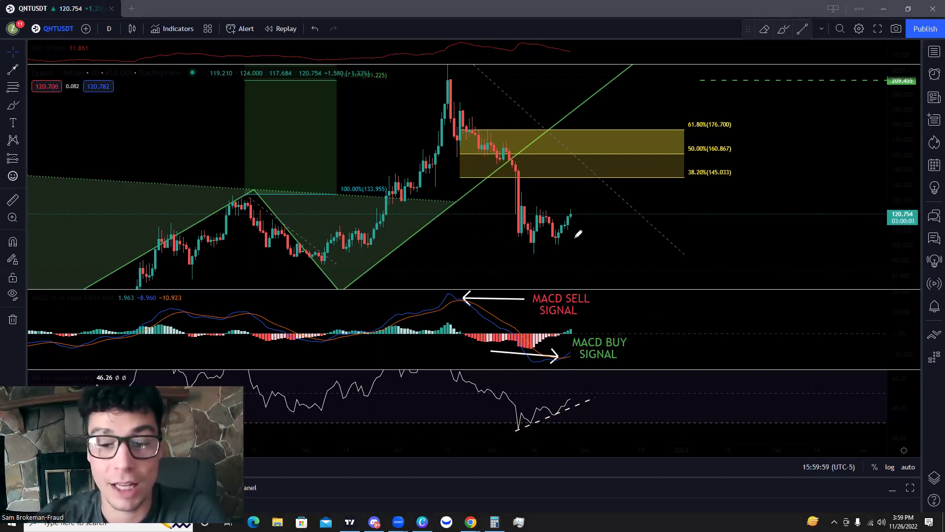
pyautogui.moveTo(514, 431); pyautogui.dragTo(558, 410)
pyautogui.moveTo(568, 363); pyautogui.dragTo(568, 341)
pyautogui.moveTo(507, 174)
pyautogui.mouseDown()
pyautogui.moveTo(536, 231)
pyautogui.moveTo(546, 209)
pyautogui.moveTo(578, 198)
pyautogui.moveTo(586, 177)
pyautogui.mouseUp()
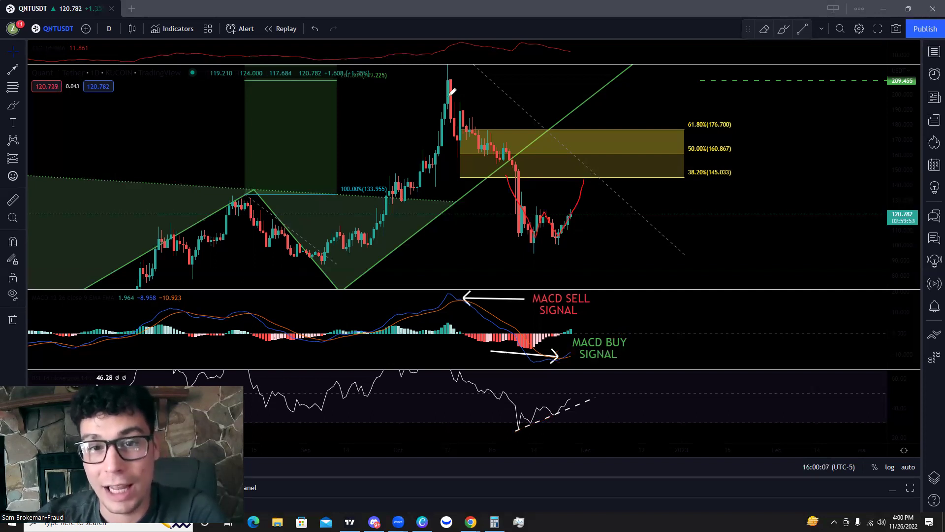
pyautogui.moveTo(452, 65)
pyautogui.mouseDown()
pyautogui.moveTo(538, 239)
pyautogui.moveTo(555, 219)
pyautogui.mouseUp()
pyautogui.moveTo(597, 169); pyautogui.dragTo(596, 172)
pyautogui.moveTo(711, 99); pyautogui.dragTo(718, 94)
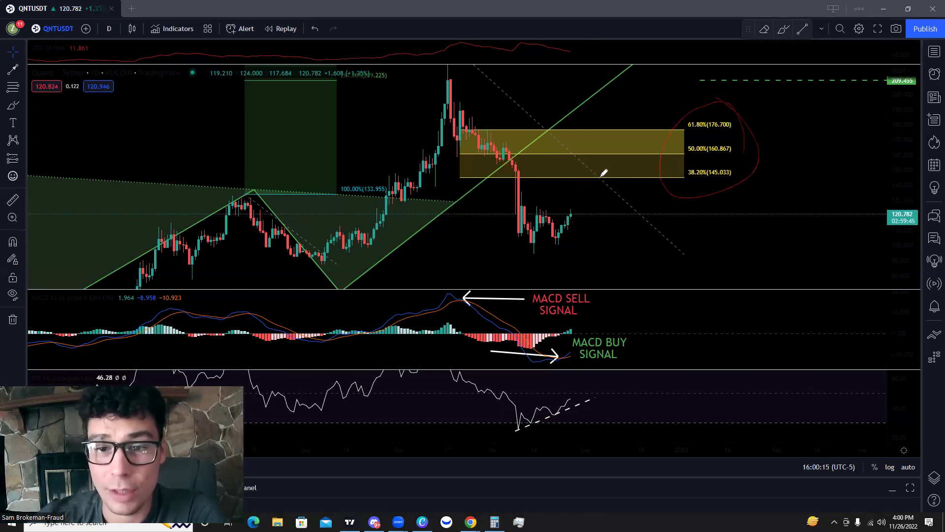
pyautogui.moveTo(604, 172)
pyautogui.mouseDown()
pyautogui.moveTo(724, 299)
pyautogui.moveTo(708, 230)
pyautogui.mouseUp()
pyautogui.moveTo(569, 230)
pyautogui.mouseDown()
pyautogui.moveTo(638, 73)
pyautogui.moveTo(619, 87)
pyautogui.moveTo(657, 109)
pyautogui.mouseUp()
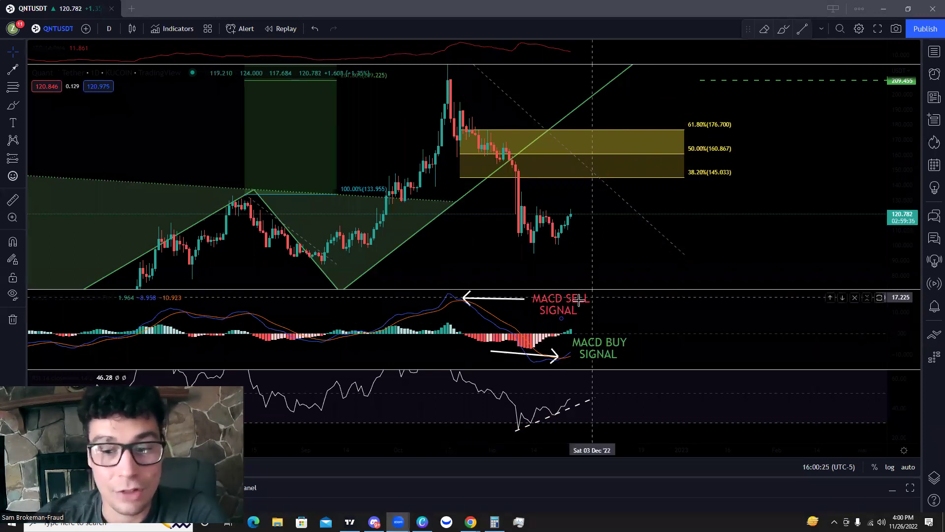
pyautogui.scroll(-1, 690, 242)
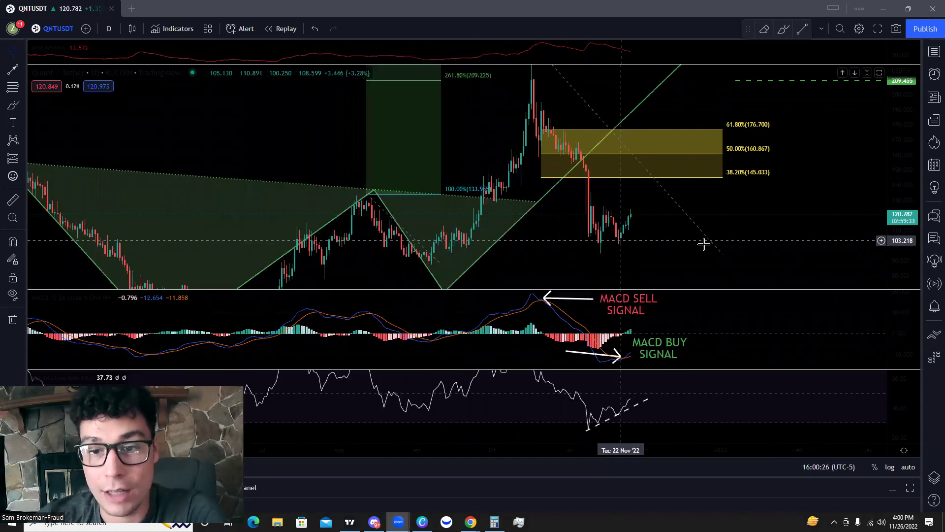
pyautogui.scroll(4, 704, 244)
pyautogui.moveTo(660, 214); pyautogui.dragTo(684, 213)
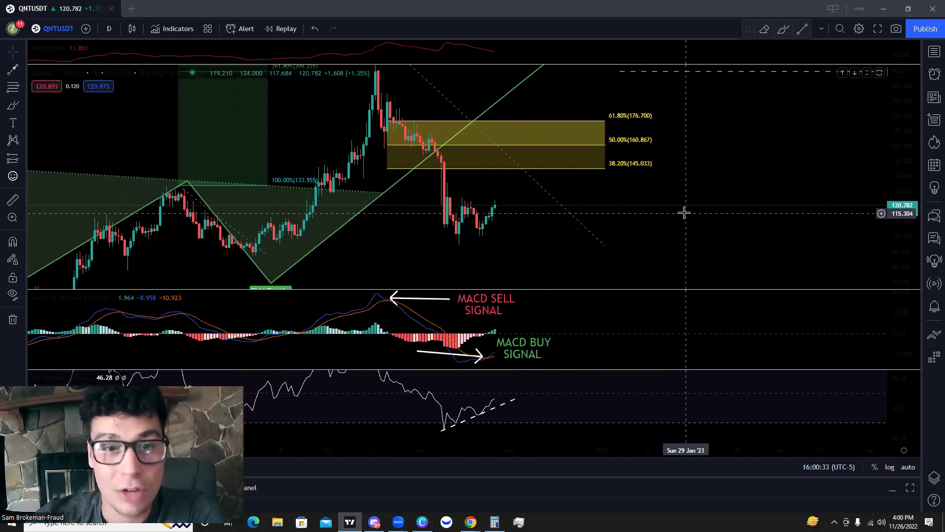
pyautogui.moveTo(648, 217); pyautogui.dragTo(653, 230)
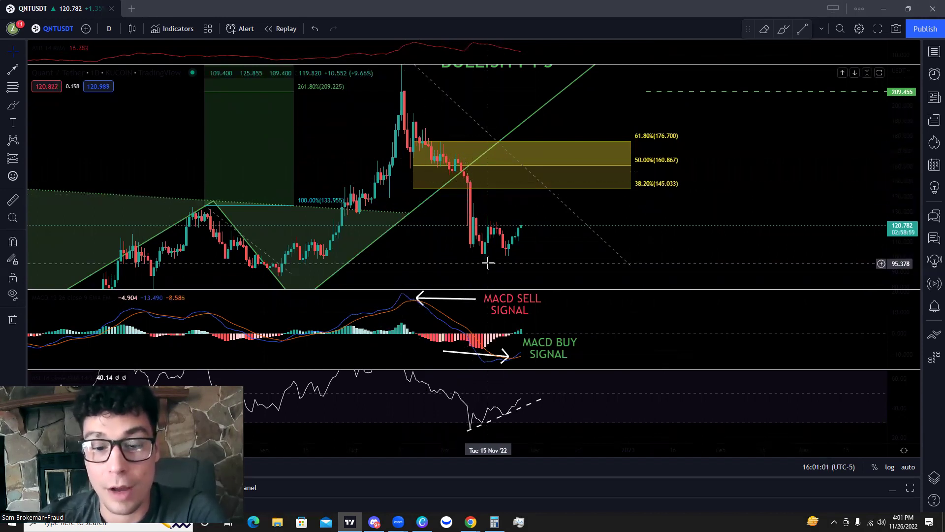
pyautogui.scroll(-1, 770, 239)
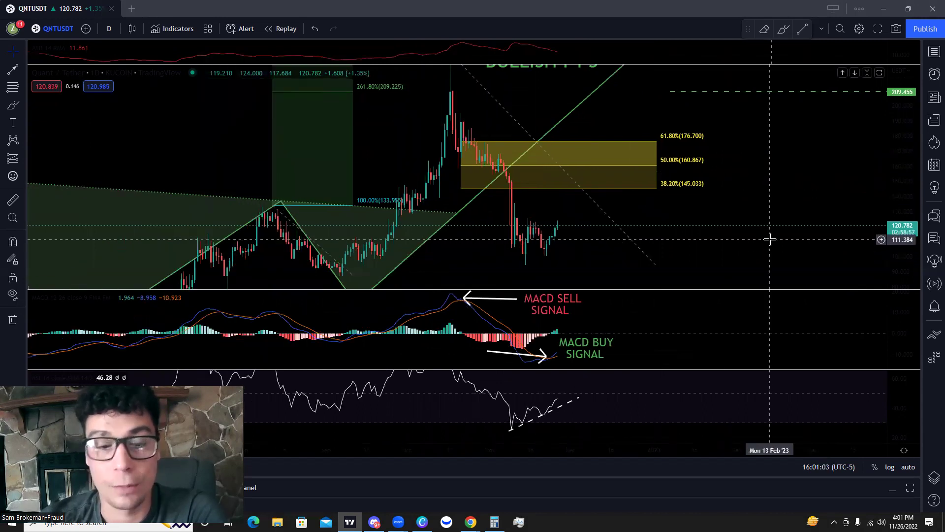
pyautogui.scroll(-1, 770, 240)
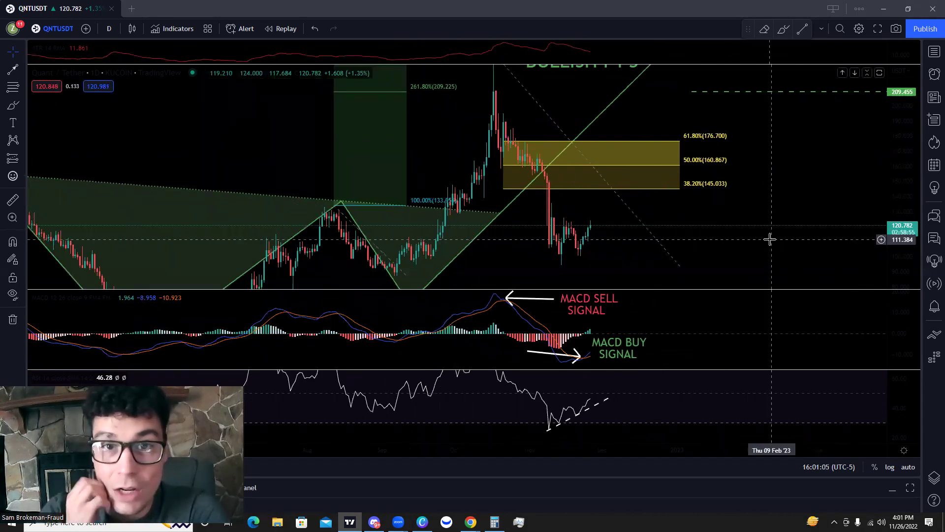